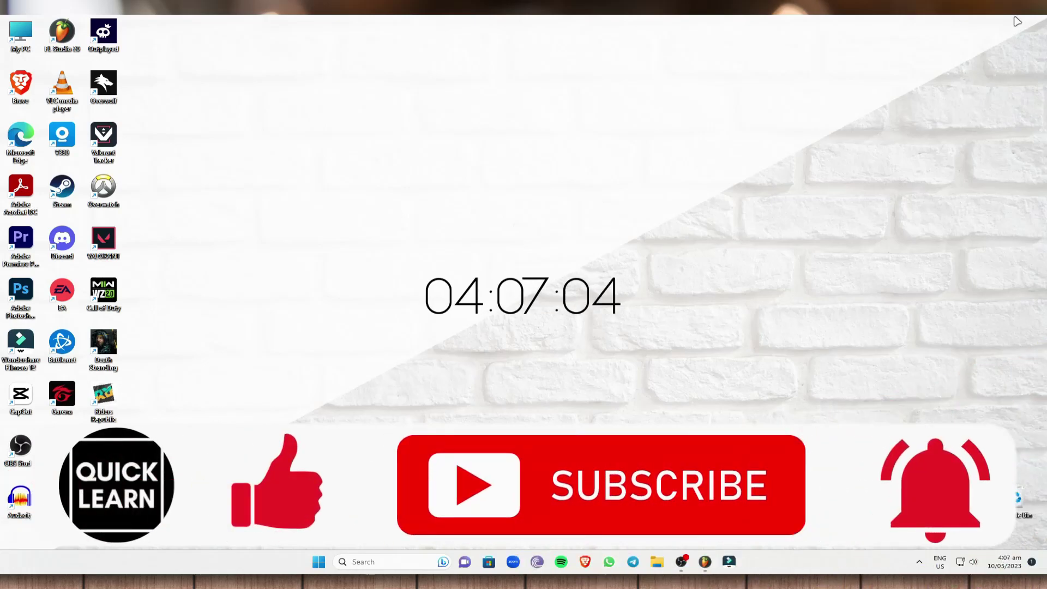
pyautogui.click(587, 560)
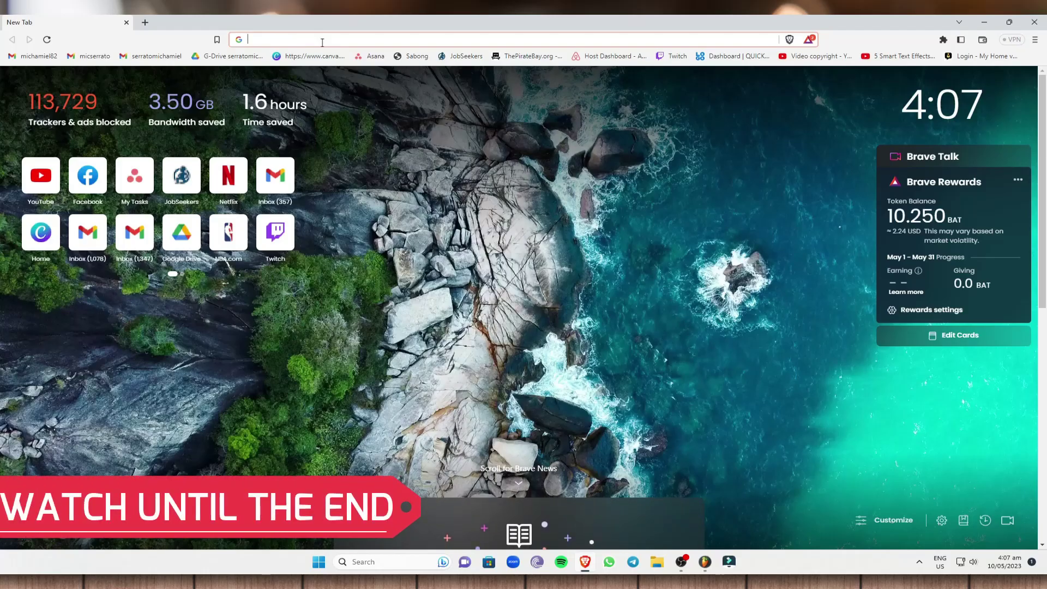
pyautogui.click(338, 34)
pyautogui.write('www.')
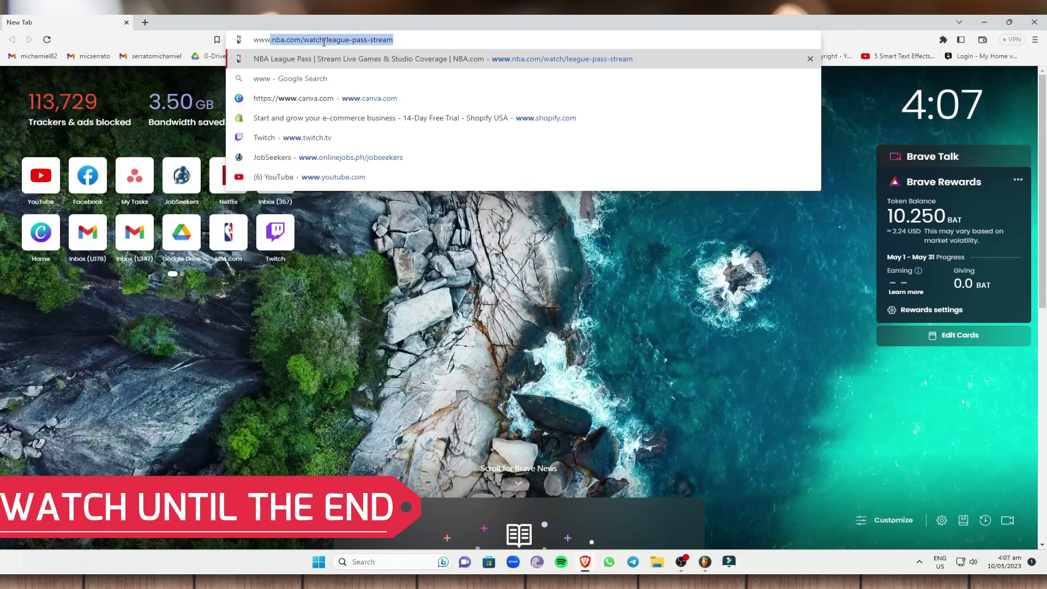
pyautogui.write('shopify.com')
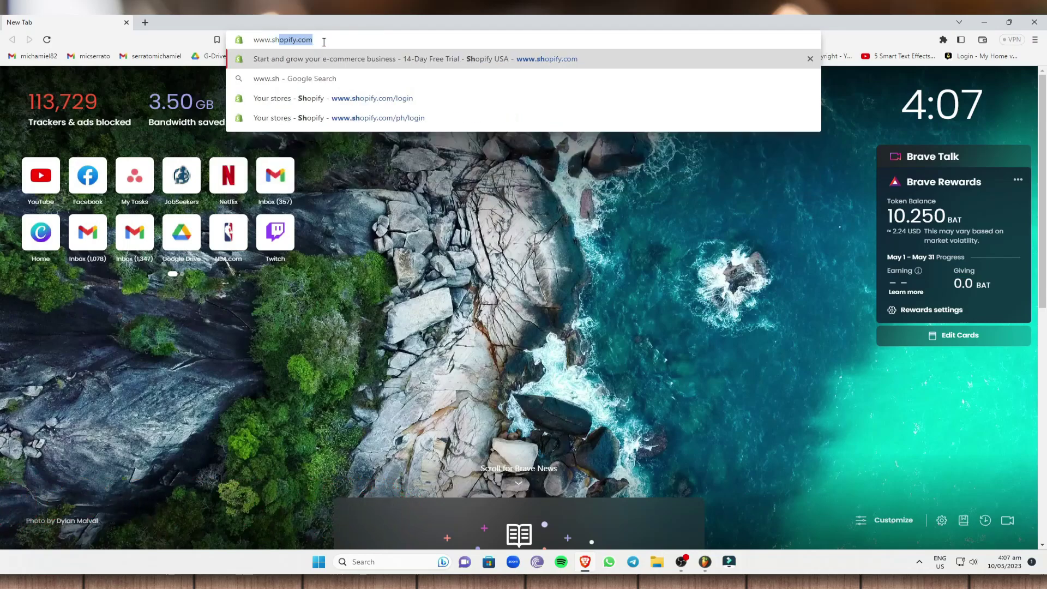
pyautogui.press('Return')
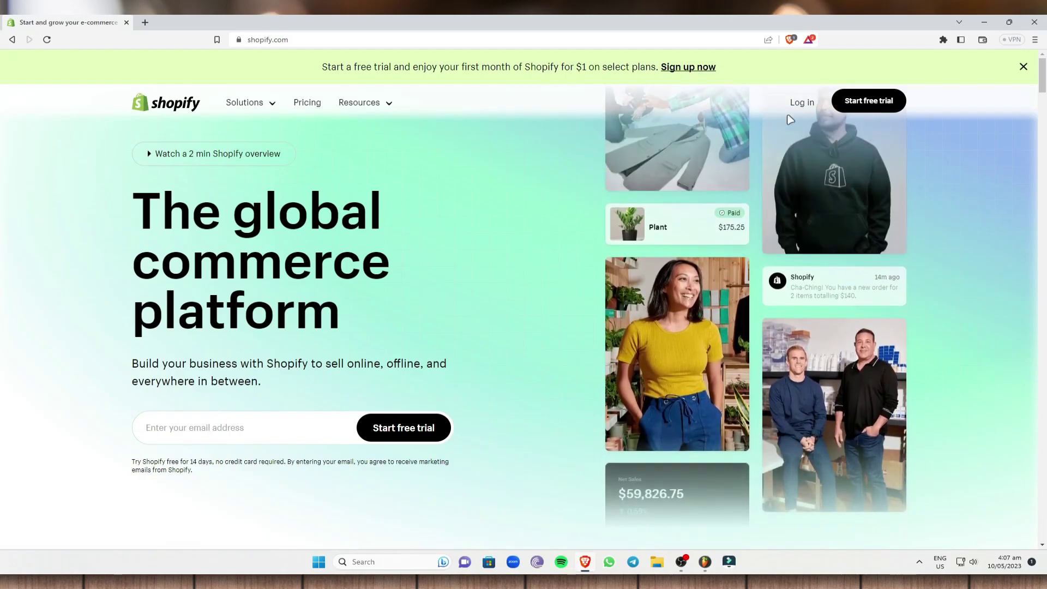
# Log in to the MicGadgetPH store and open its online store's home page in the theme editor.
pyautogui.click(801, 104)
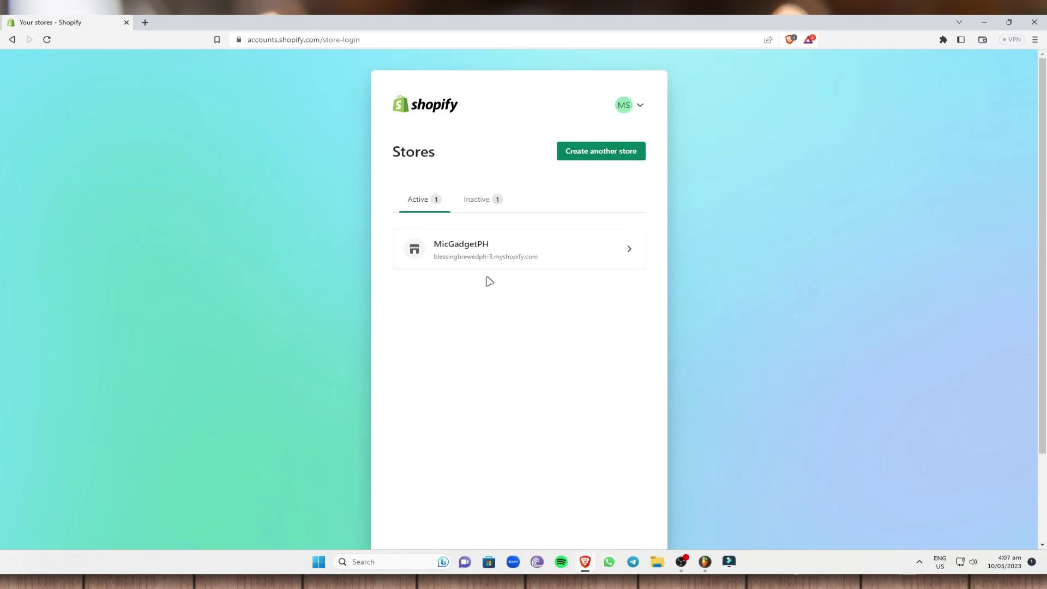
pyautogui.click(518, 266)
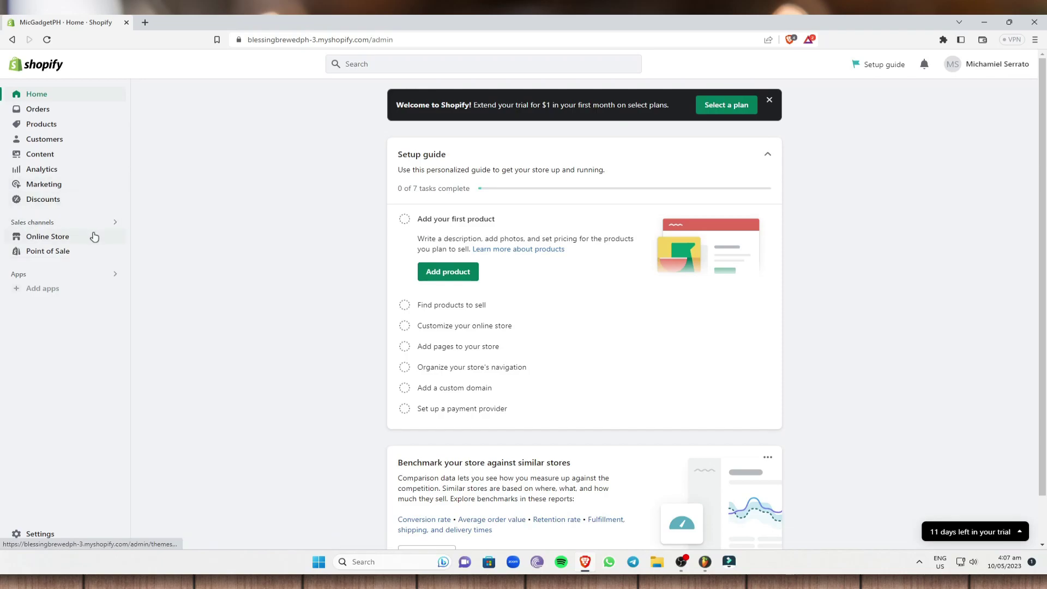
pyautogui.click(114, 239)
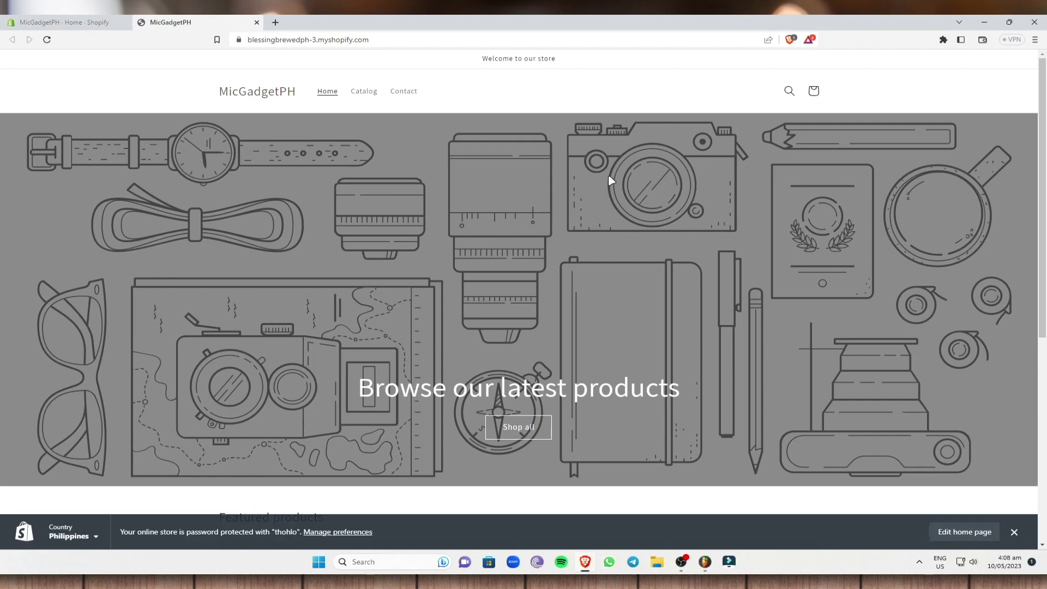
pyautogui.click(966, 538)
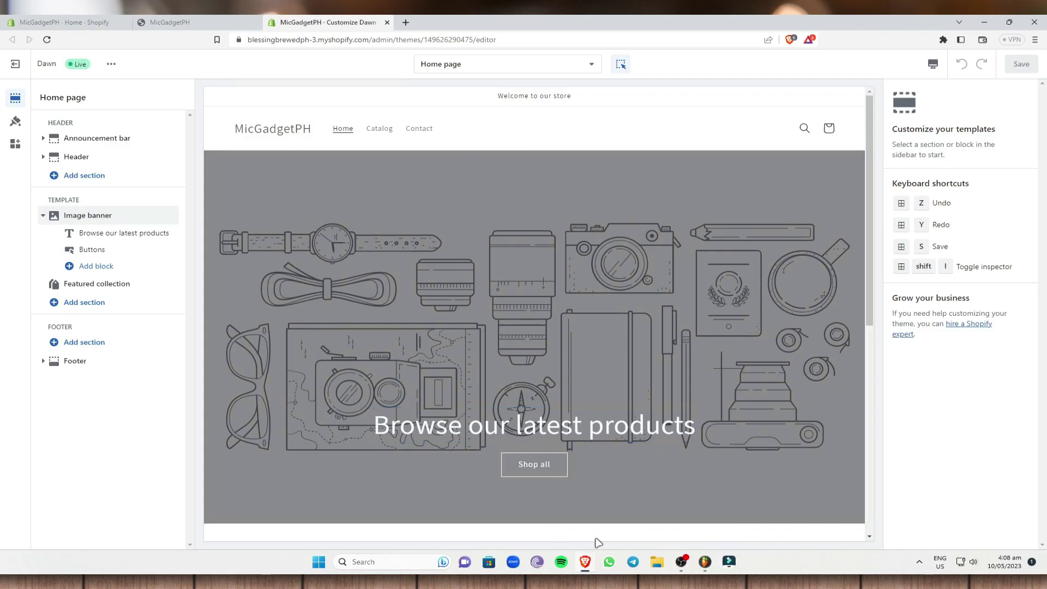
# Select the image banner section and open the free image library for its first image.
pyautogui.click(322, 197)
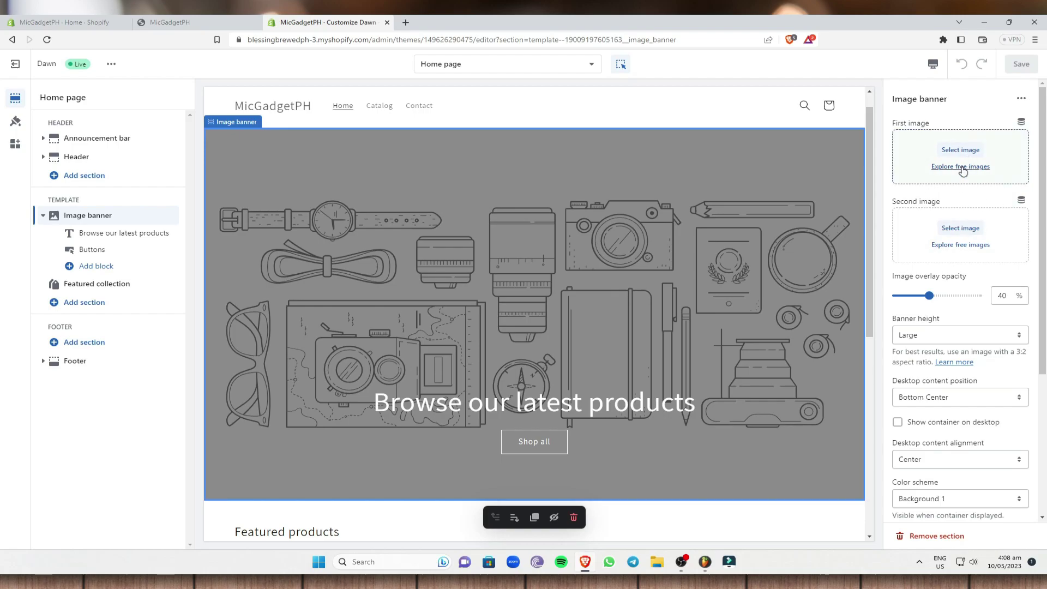
pyautogui.click(960, 150)
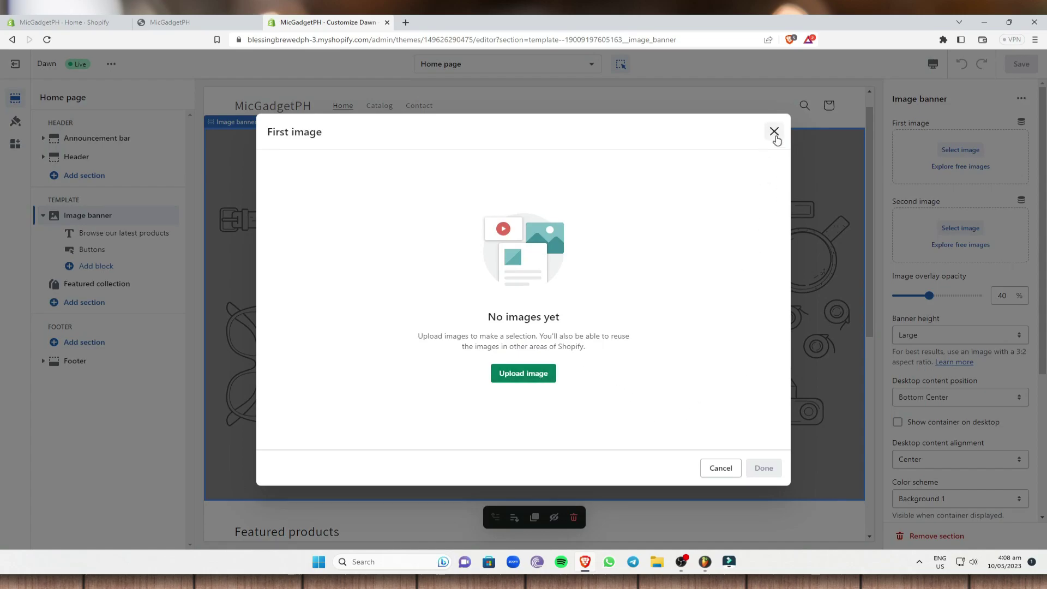
pyautogui.click(774, 132)
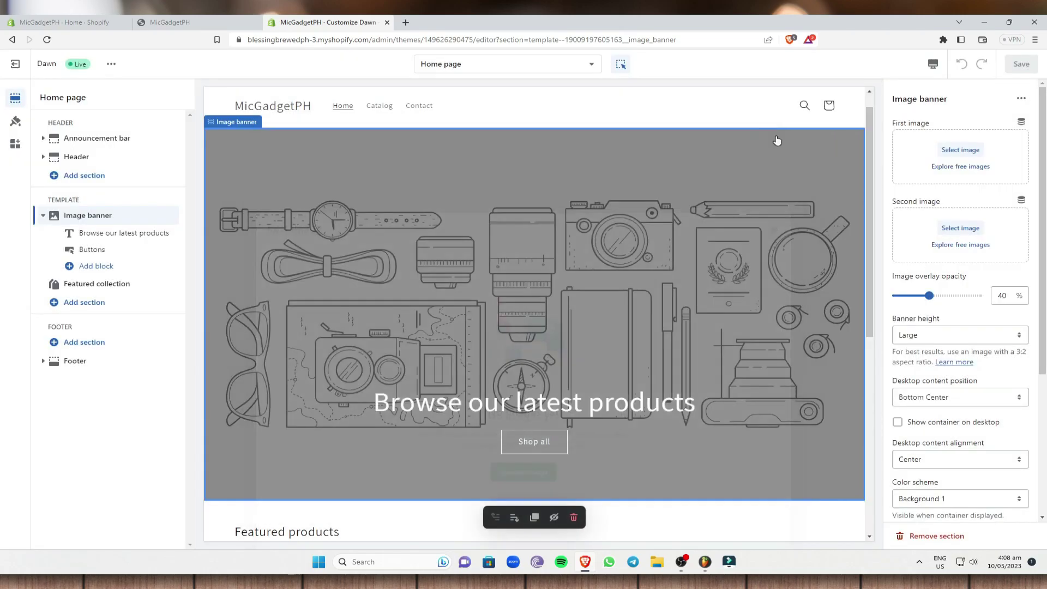
pyautogui.click(976, 171)
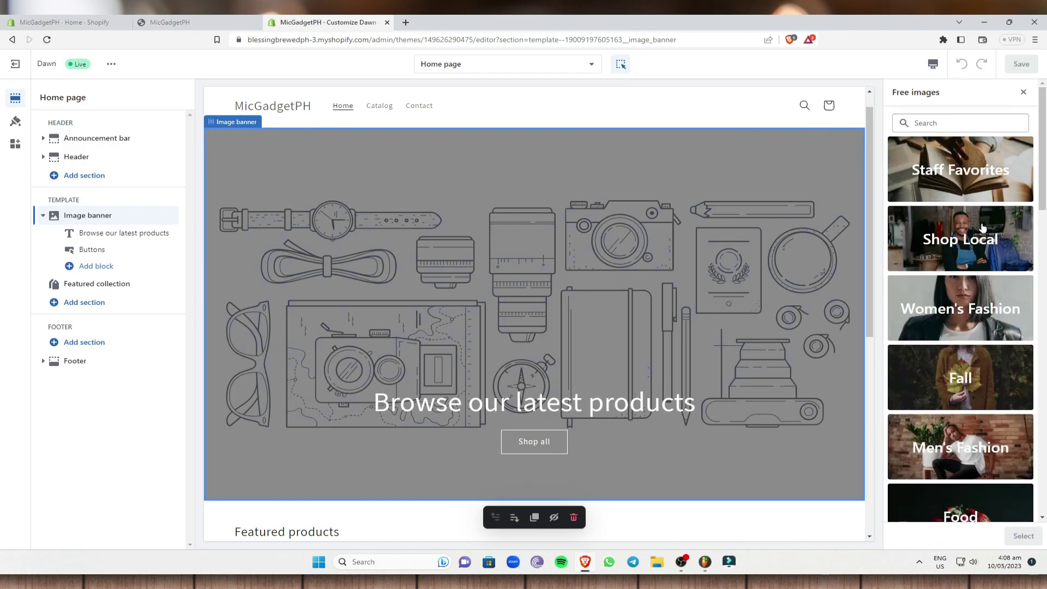
# Set the banner's first image to the rooftopper-looking-down photo from the Men's Fashion category.
pyautogui.scroll(-8, 982, 226)
pyautogui.scroll(-2, 975, 282)
pyautogui.scroll(-3, 961, 300)
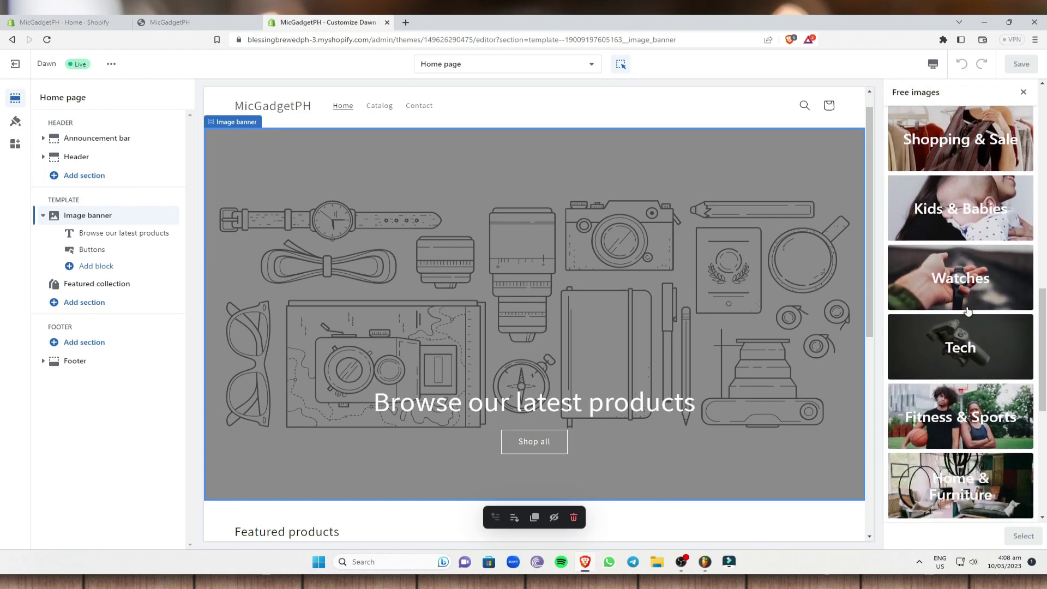
pyautogui.scroll(5, 969, 311)
pyautogui.scroll(3, 970, 300)
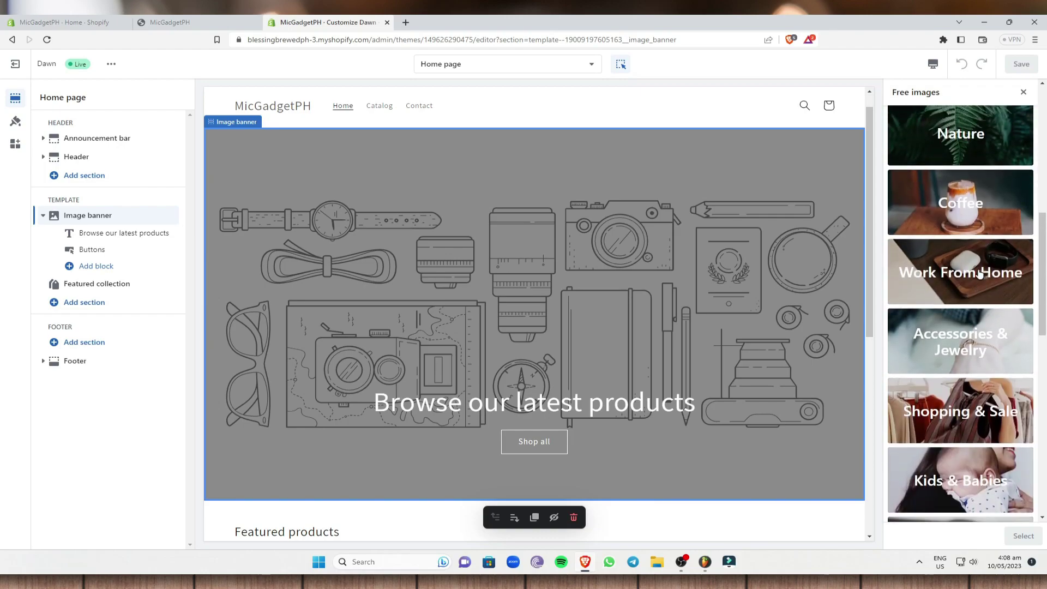
pyautogui.scroll(1, 977, 273)
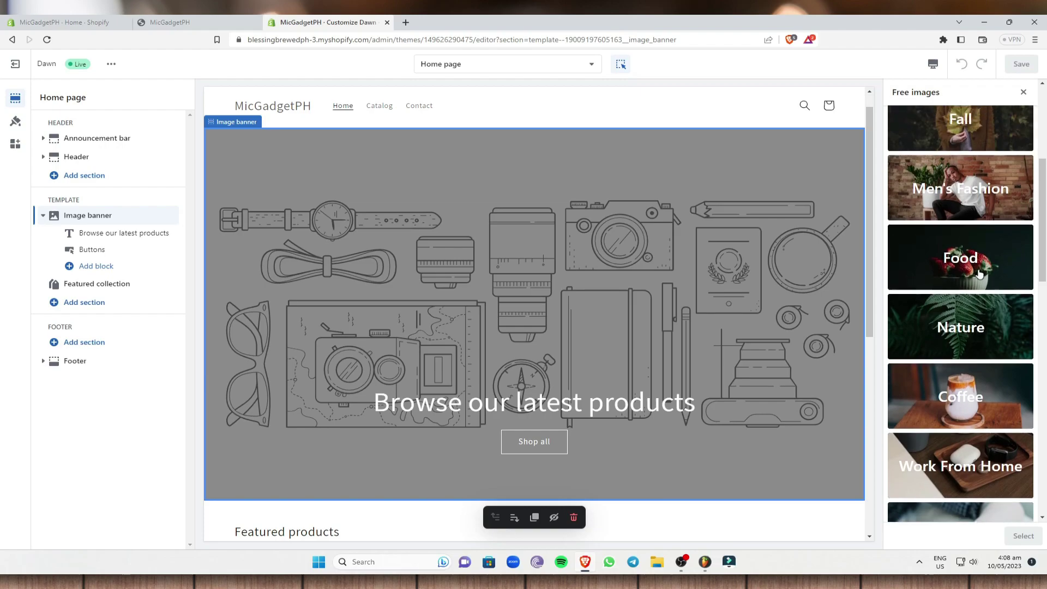
pyautogui.click(970, 212)
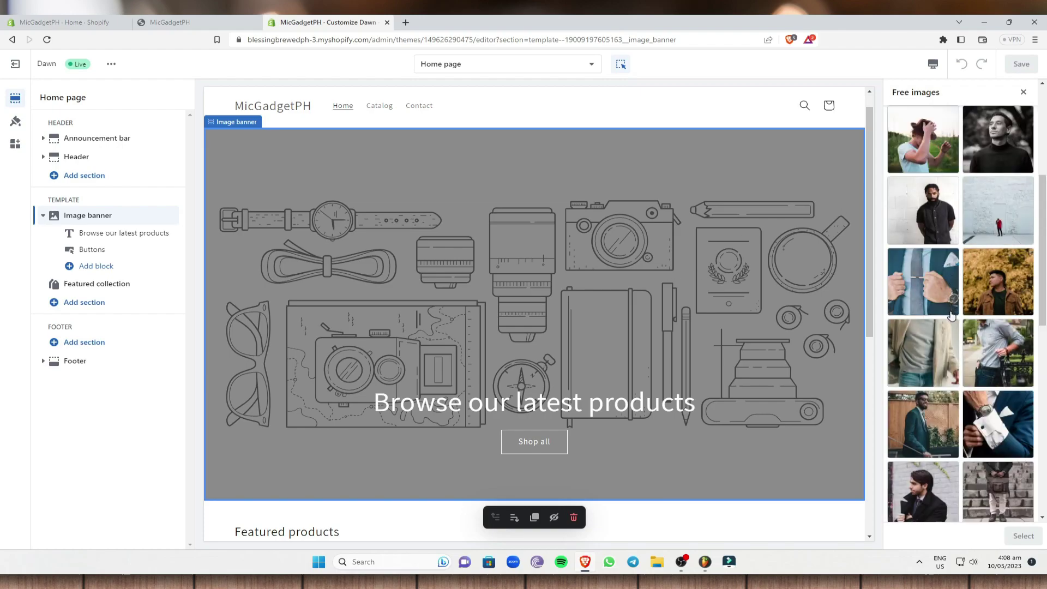
pyautogui.scroll(-4, 951, 315)
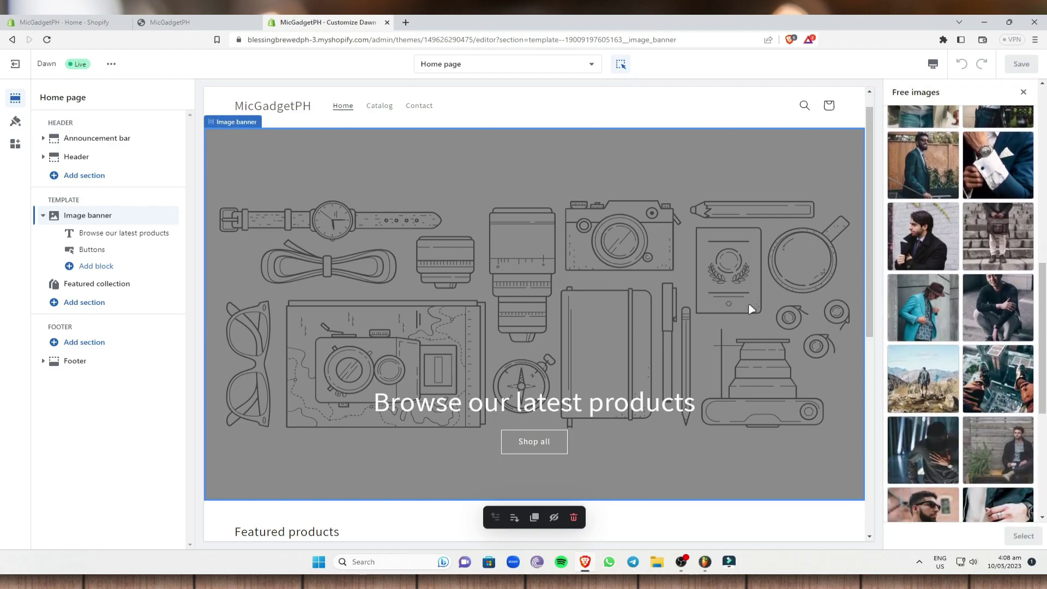
pyautogui.scroll(-2, 977, 362)
pyautogui.scroll(-2, 976, 368)
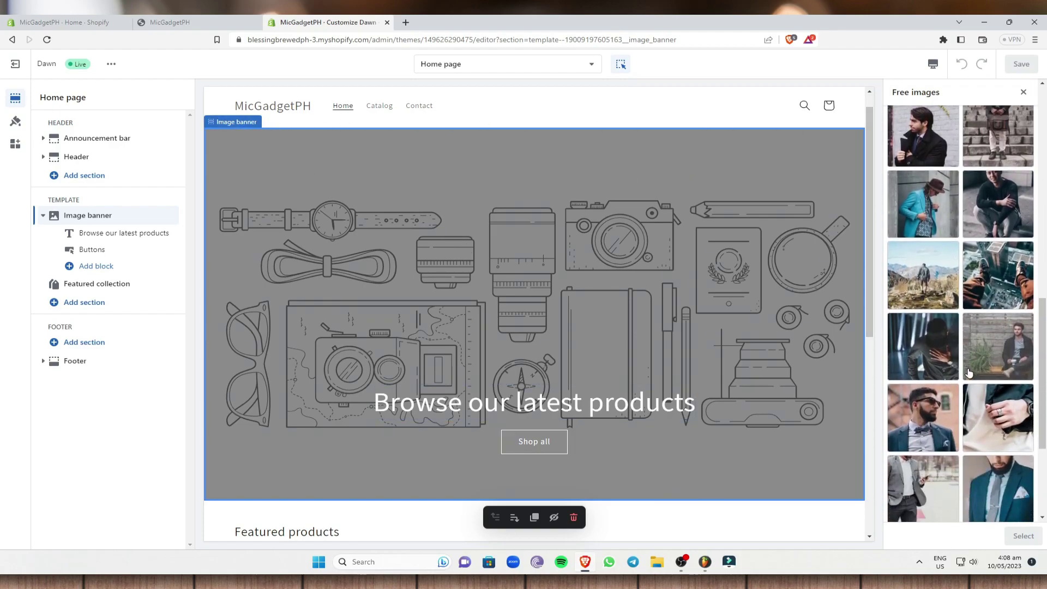
pyautogui.click(998, 276)
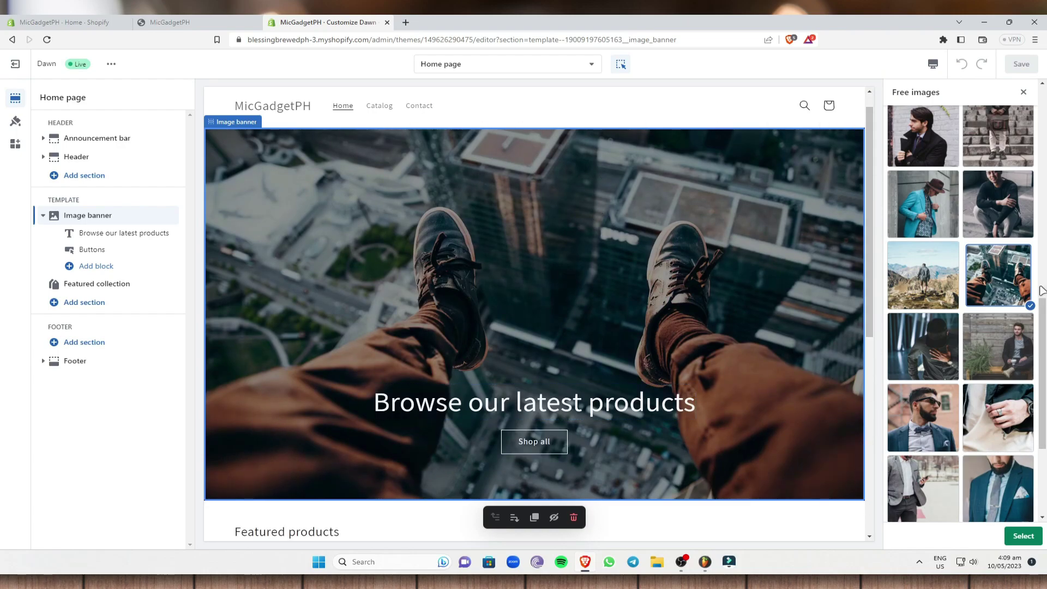
pyautogui.click(1024, 536)
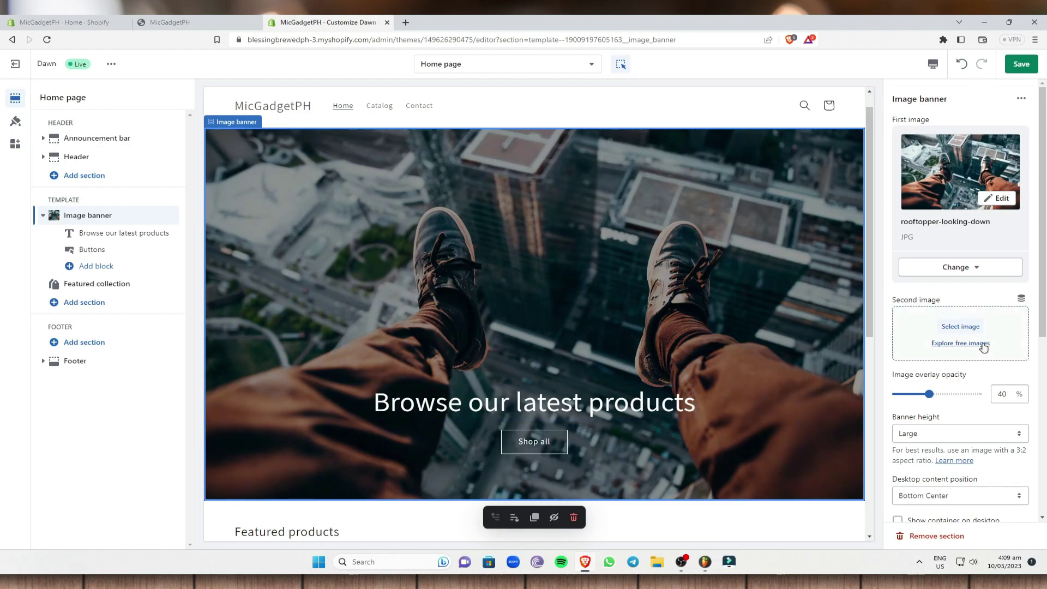
# Set the banner's second image to the free man-on-bike photo from the Men's Fashion category.
pyautogui.moveTo(943, 301); pyautogui.dragTo(889, 301)
pyautogui.click(957, 344)
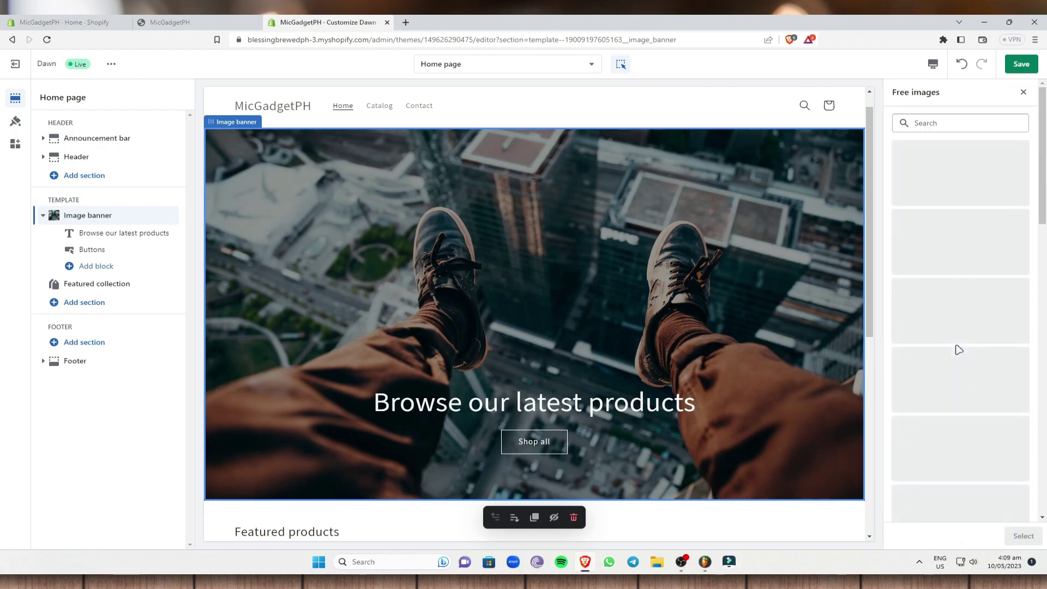
pyautogui.scroll(-2, 968, 404)
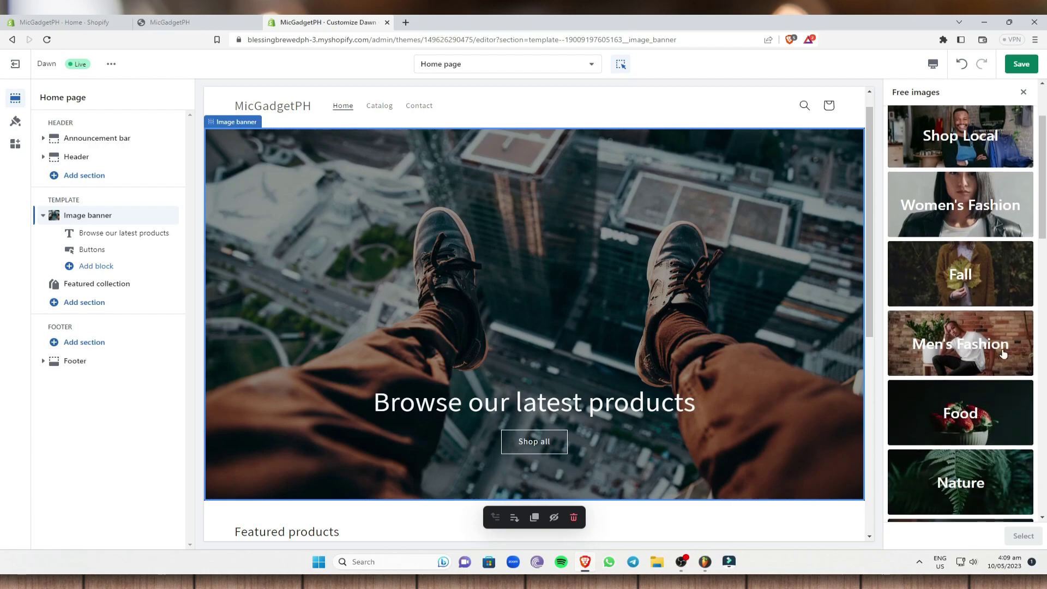
pyautogui.click(957, 349)
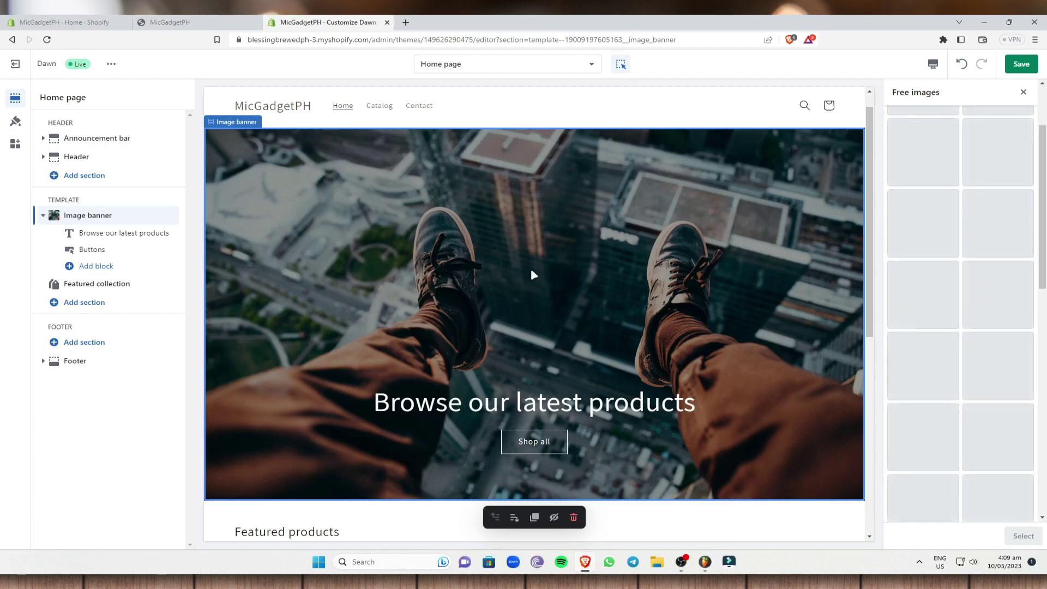
pyautogui.scroll(-5, 1003, 376)
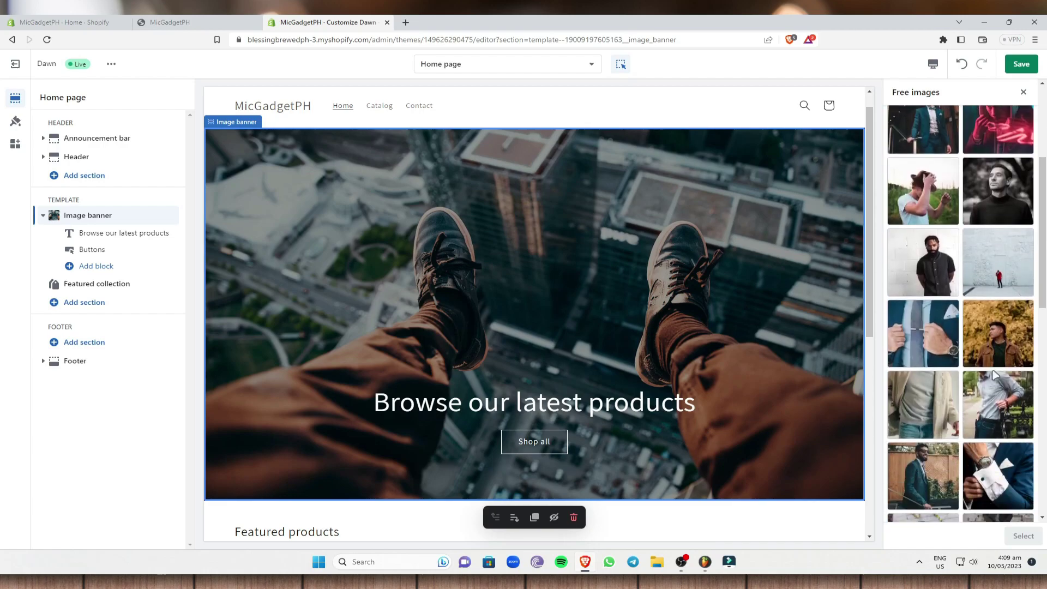
pyautogui.scroll(-5, 988, 388)
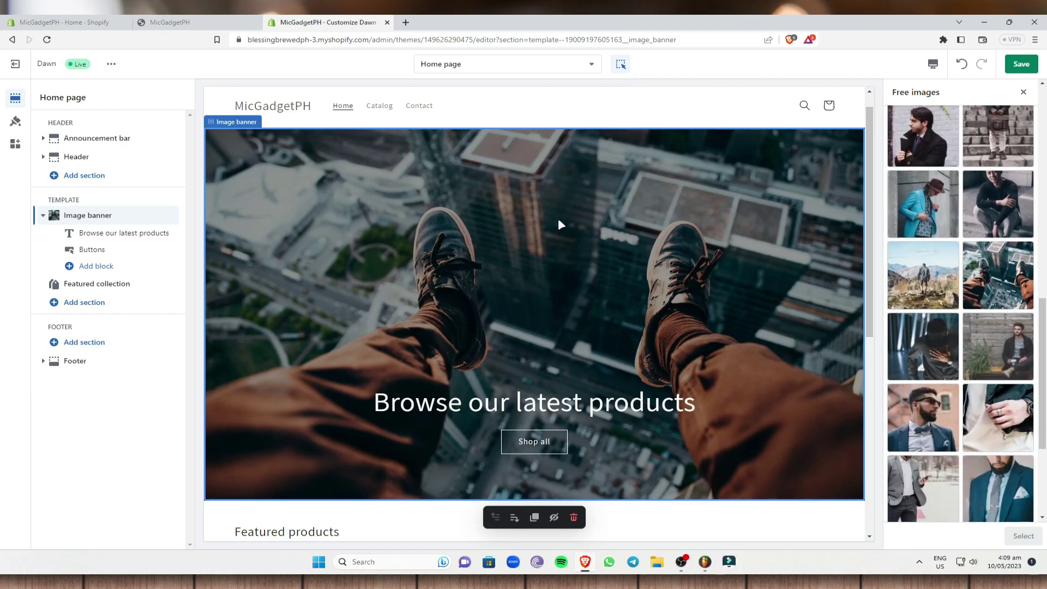
pyautogui.scroll(-3, 989, 361)
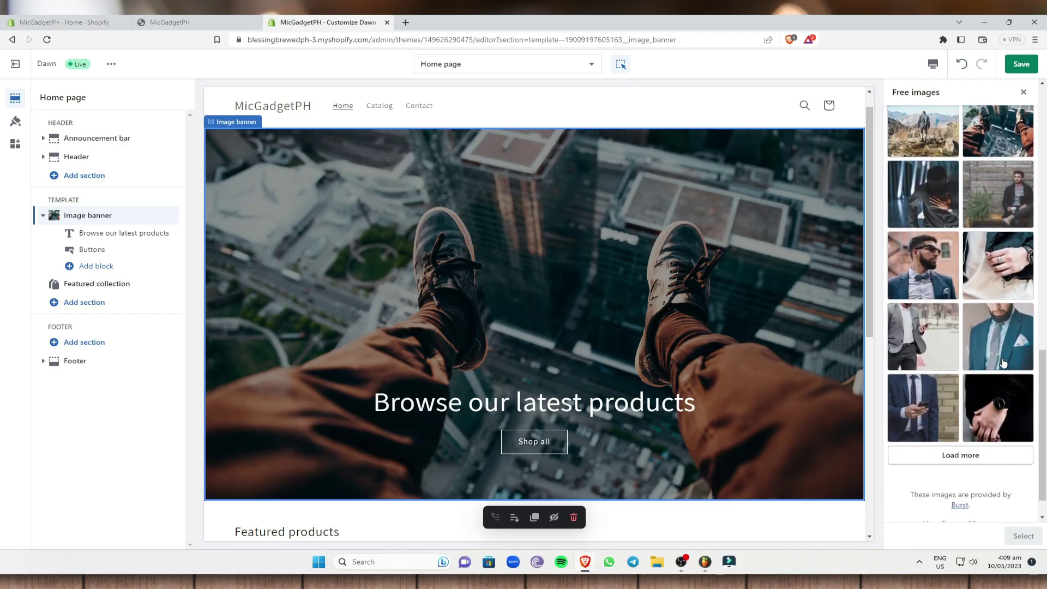
pyautogui.click(962, 470)
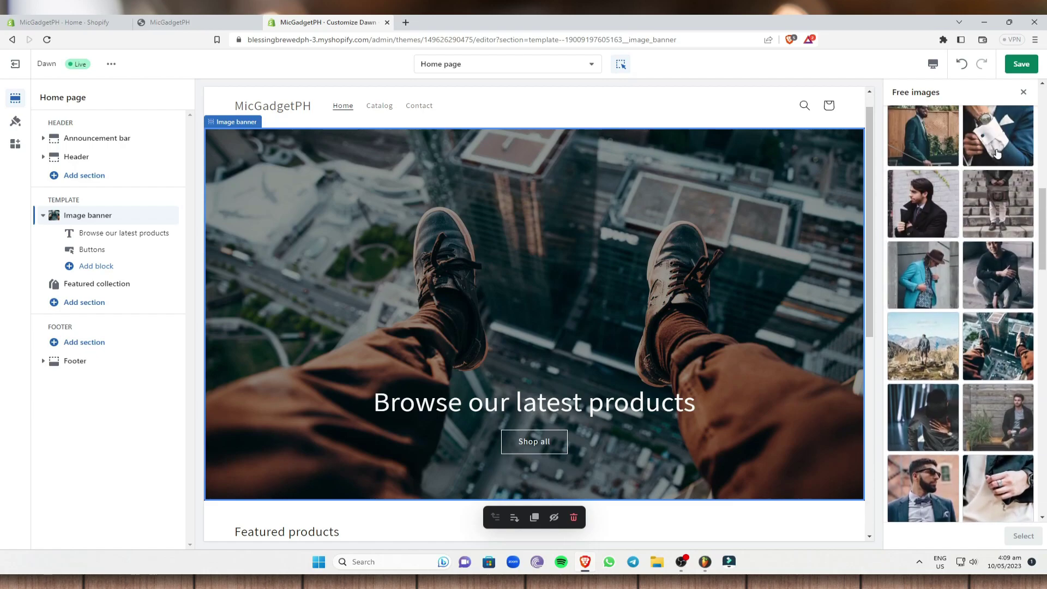
pyautogui.scroll(-5, 974, 278)
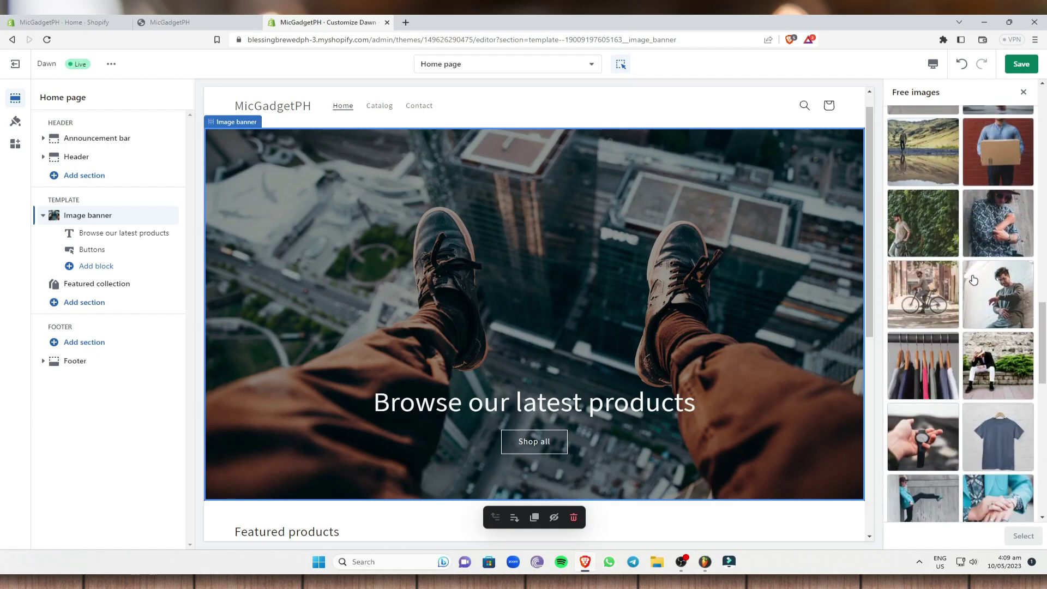
pyautogui.scroll(-1, 989, 187)
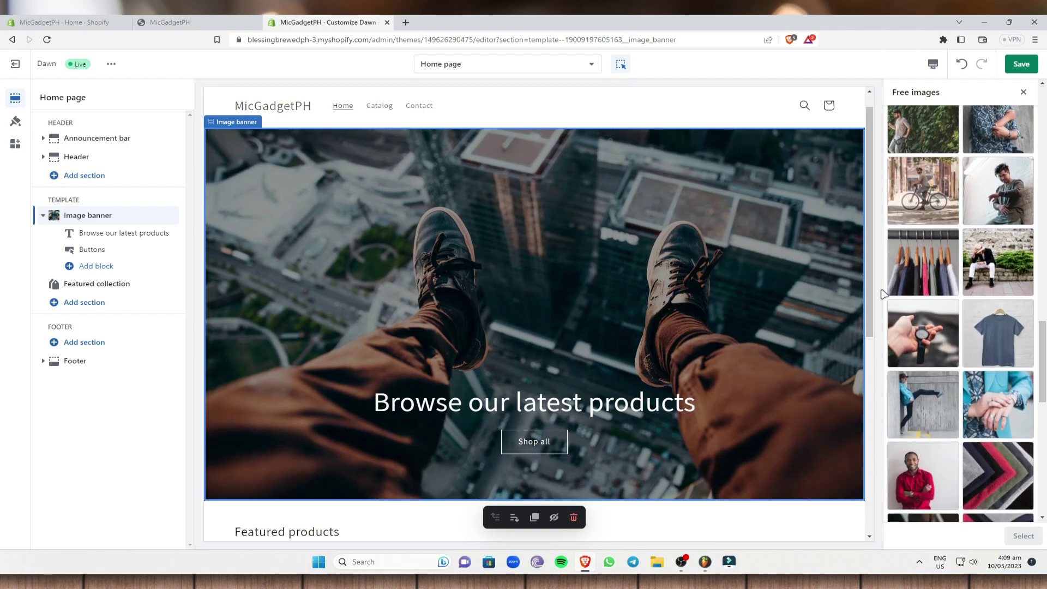
pyautogui.click(932, 201)
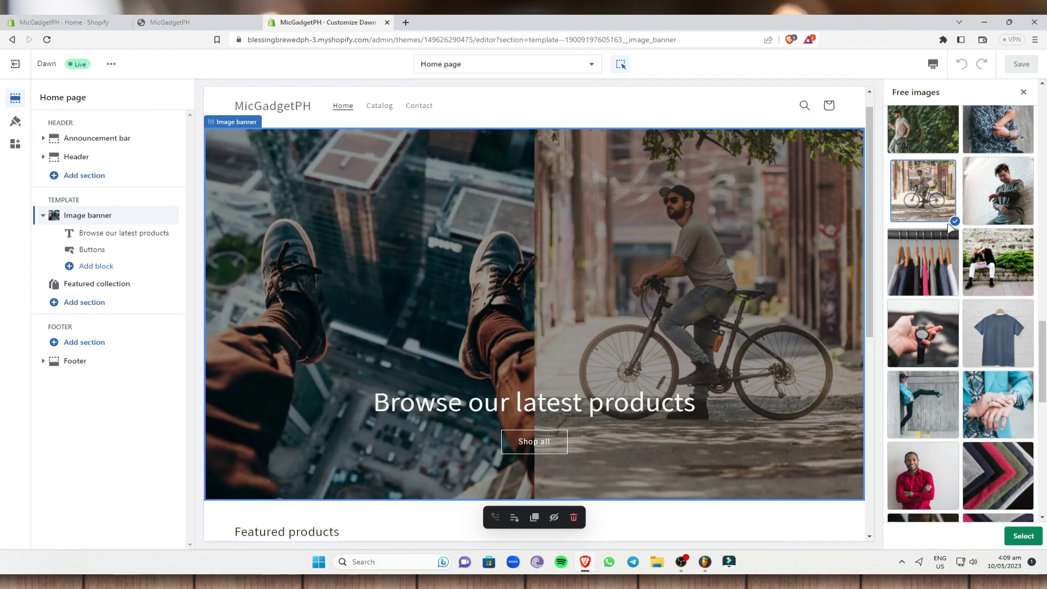
pyautogui.click(1016, 540)
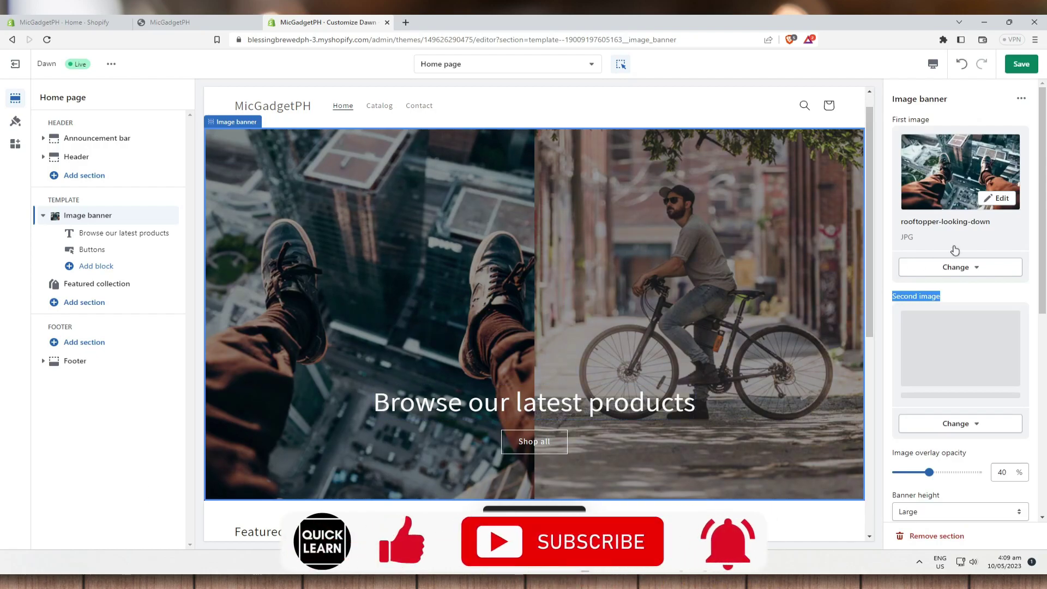
# Try an image overlay opacity of 80% on the banner and settle on 30%.
pyautogui.scroll(-2, 1002, 272)
pyautogui.scroll(-1, 1002, 273)
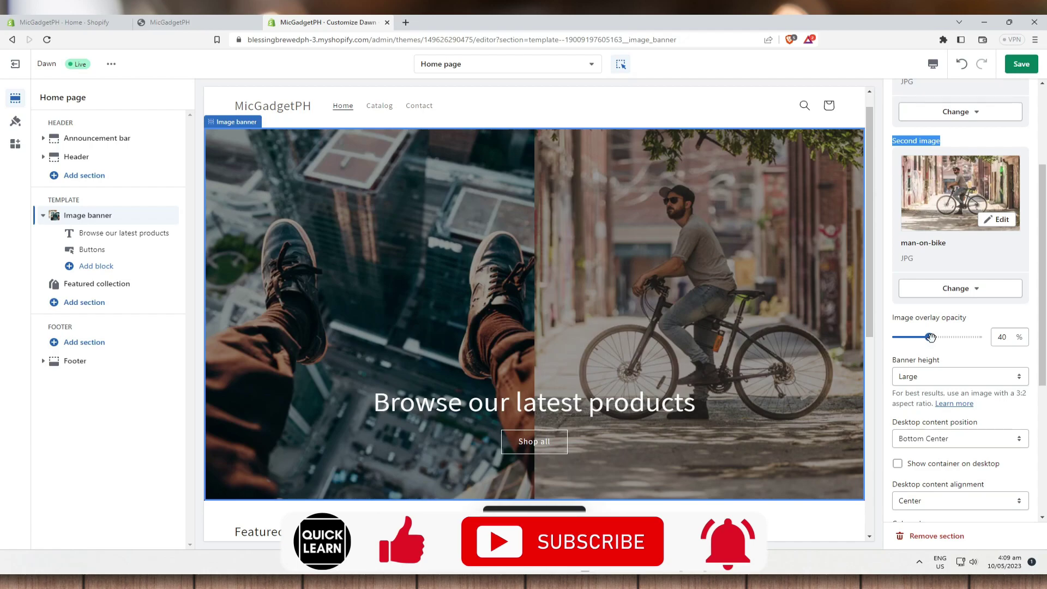
pyautogui.moveTo(929, 337); pyautogui.dragTo(963, 339)
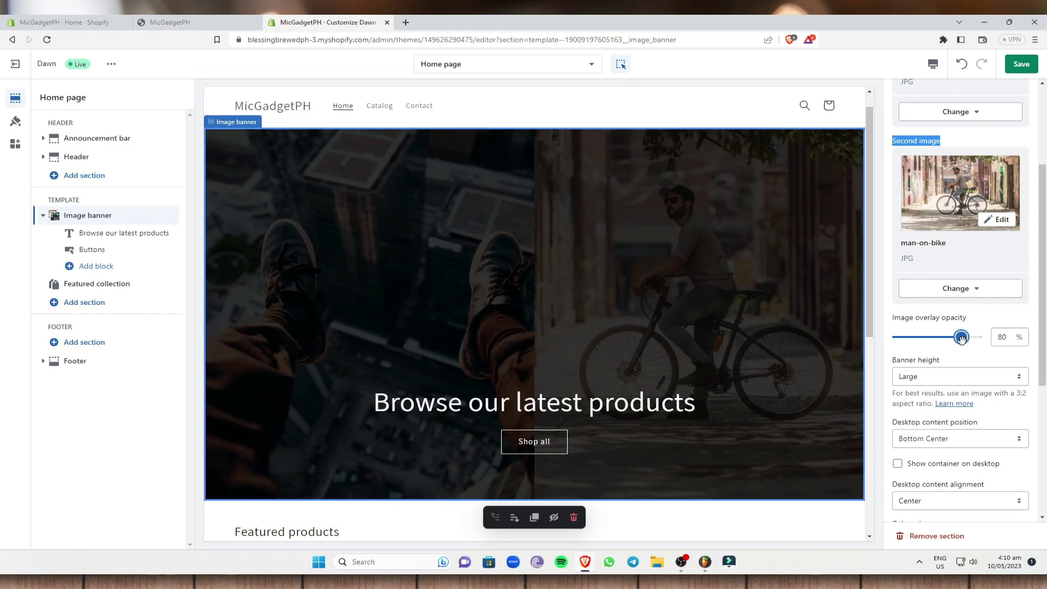
pyautogui.moveTo(962, 339); pyautogui.dragTo(921, 338)
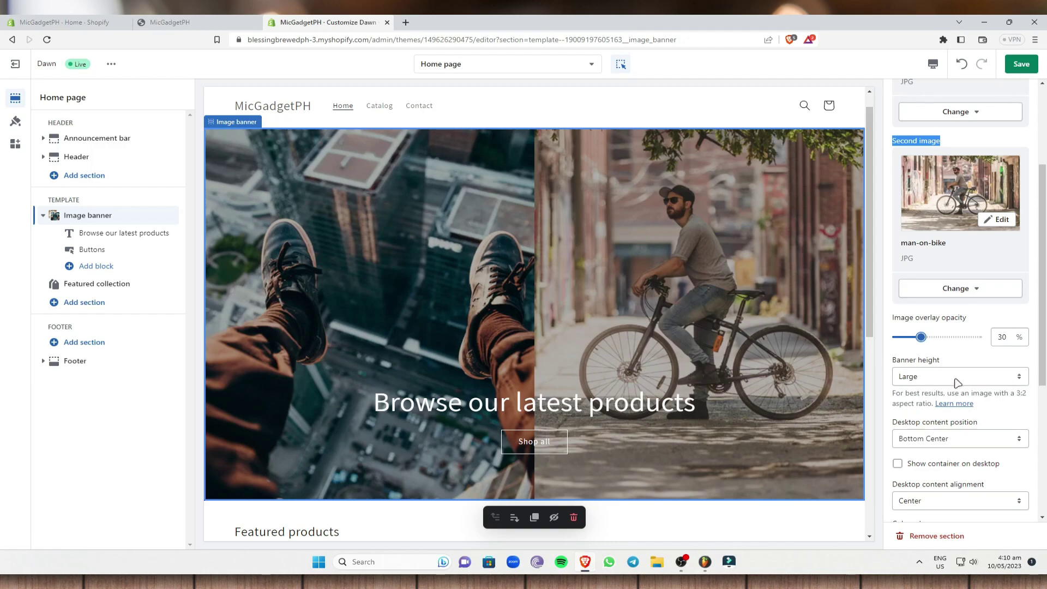
# Try the Small and Adapt to first image heights for the image banner and settle on Medium.
pyautogui.click(1020, 378)
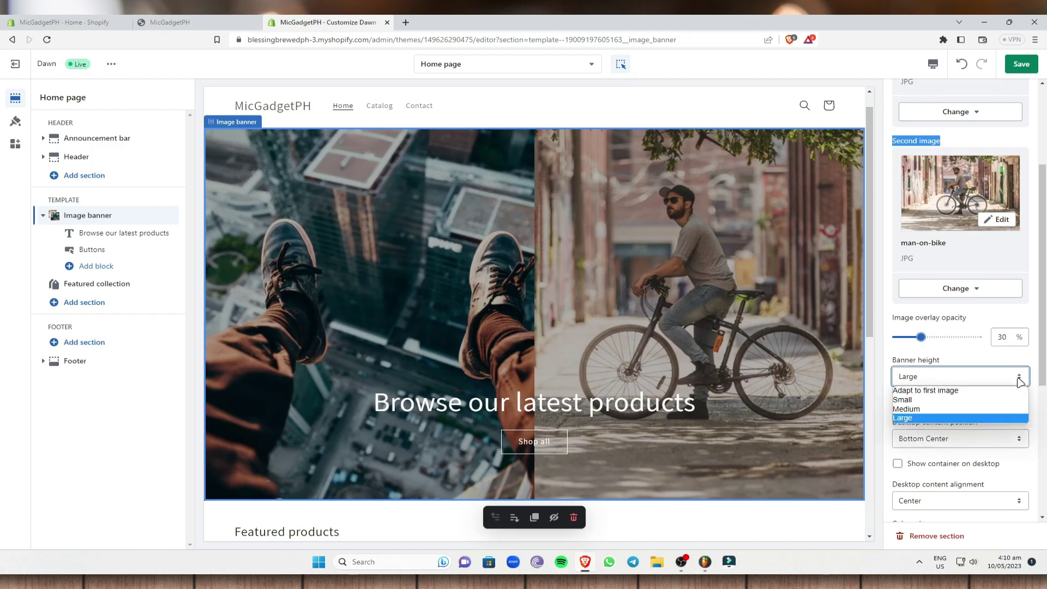
pyautogui.click(916, 410)
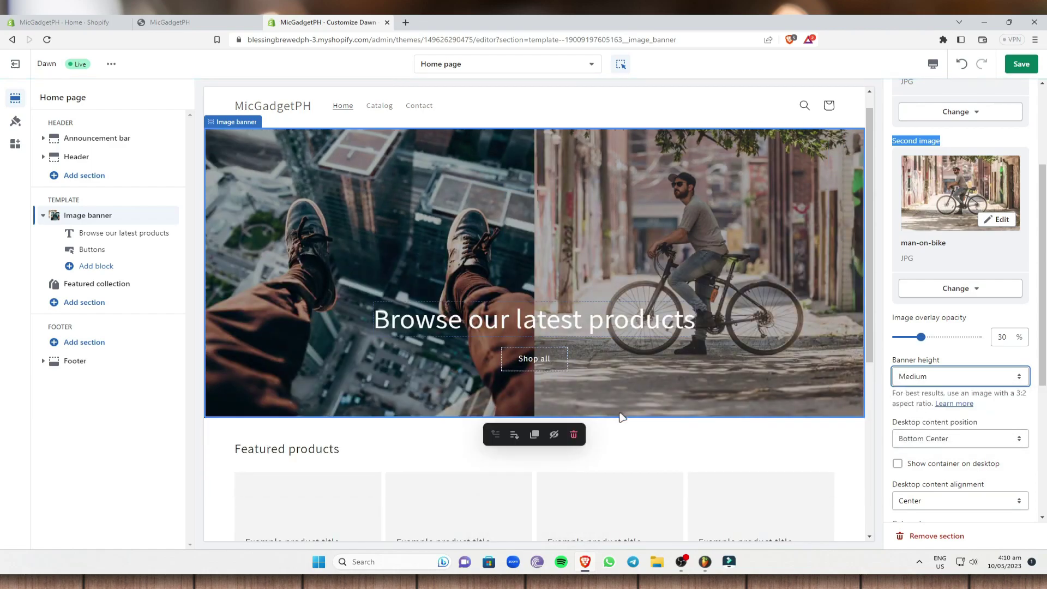
pyautogui.click(1018, 377)
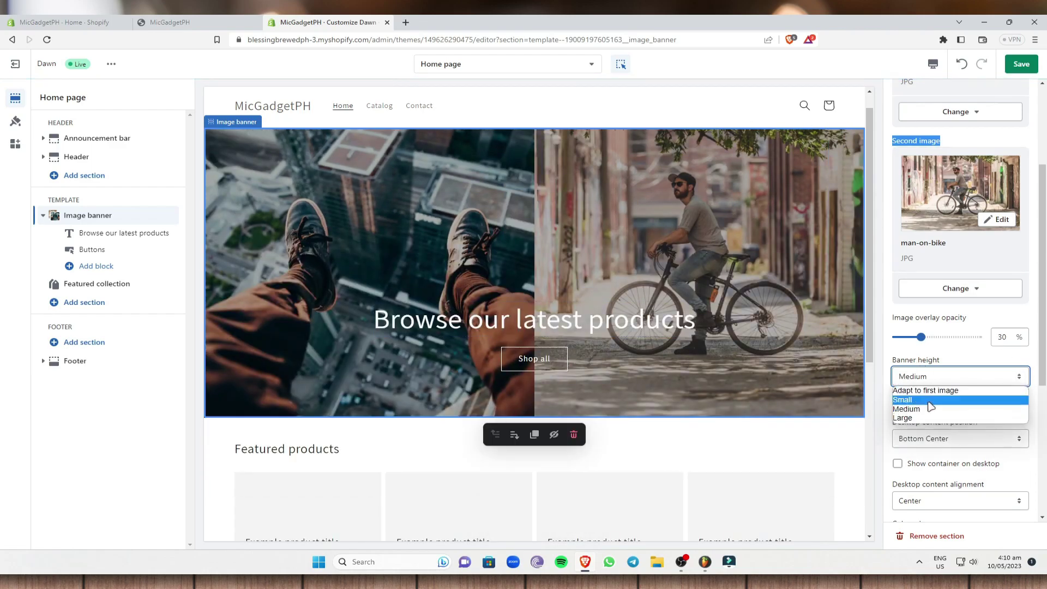
pyautogui.click(905, 400)
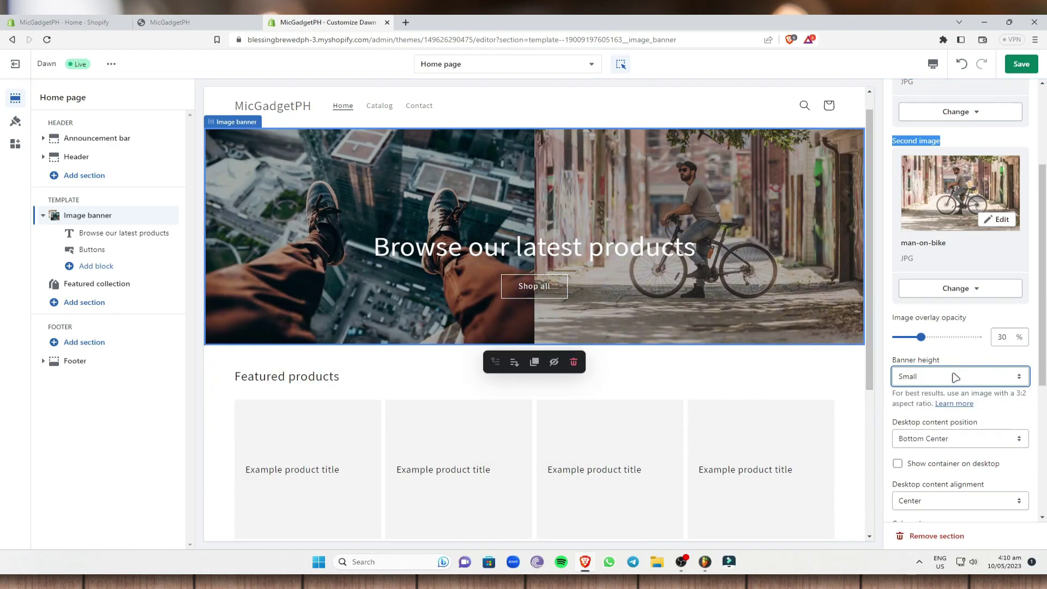
pyautogui.click(993, 383)
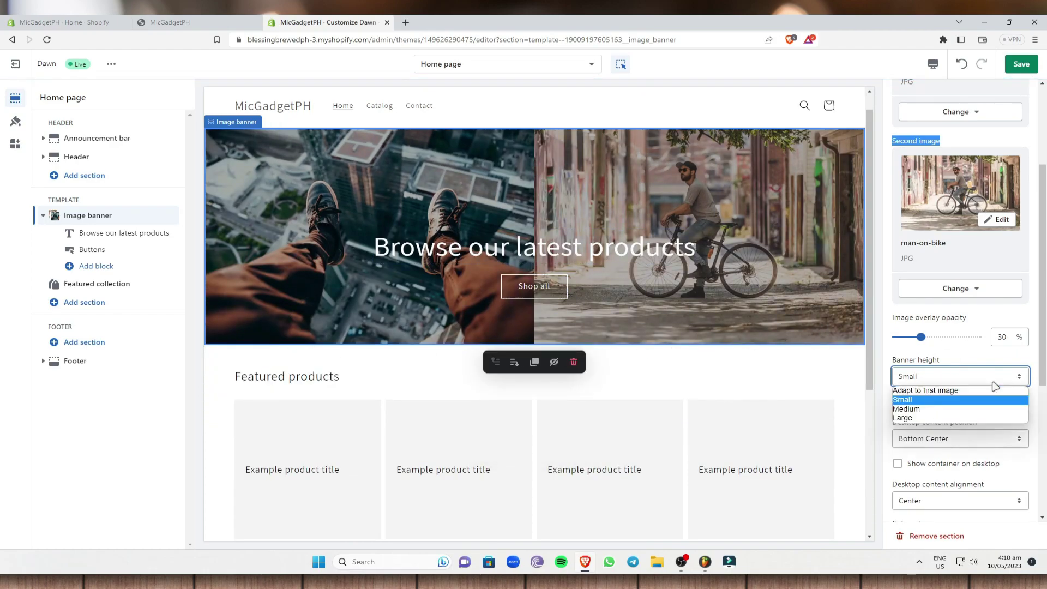
pyautogui.click(939, 390)
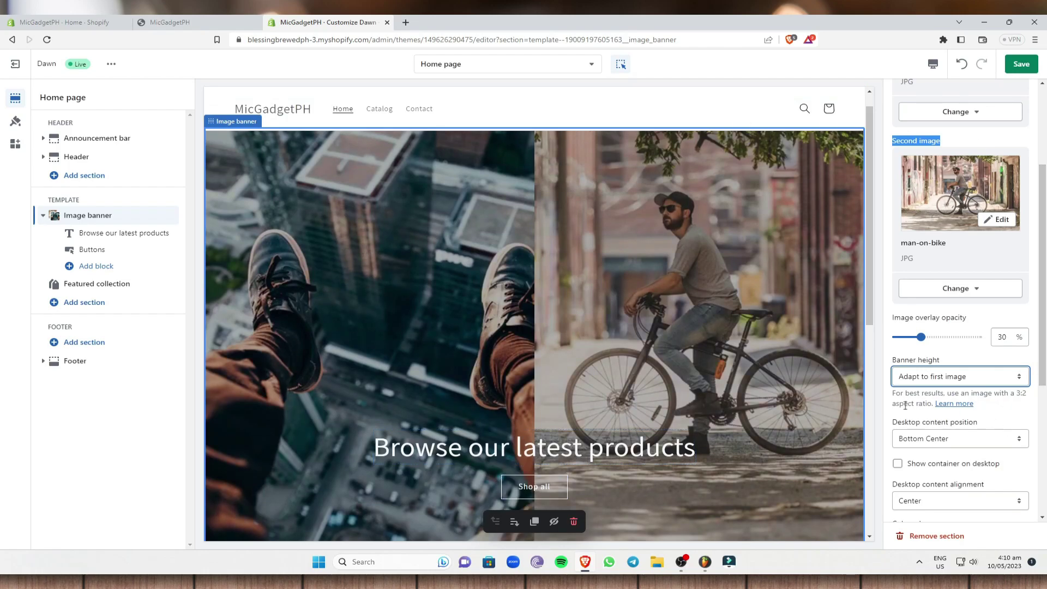
pyautogui.click(1016, 384)
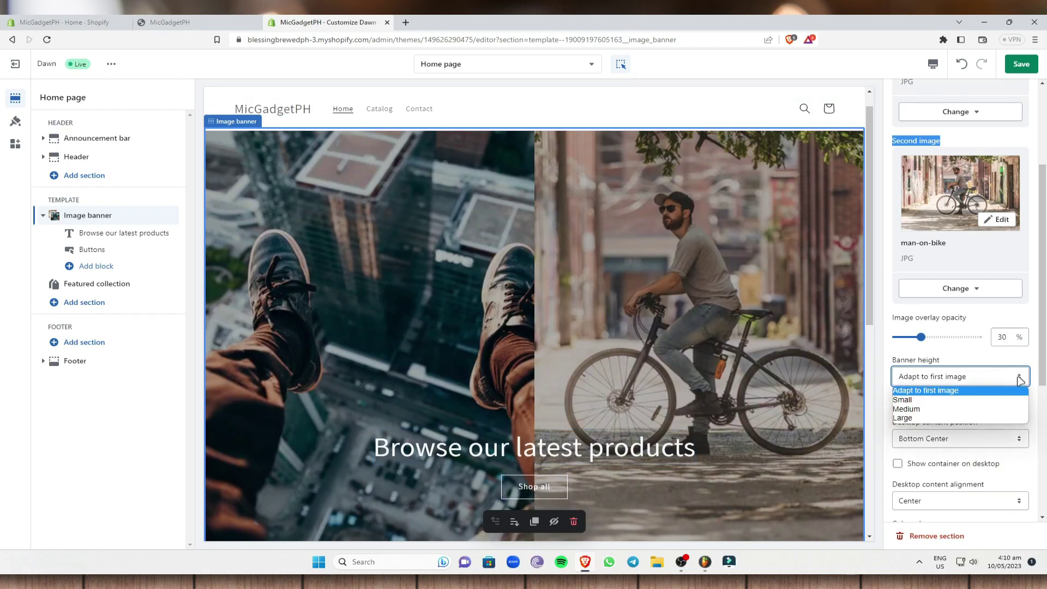
pyautogui.click(927, 409)
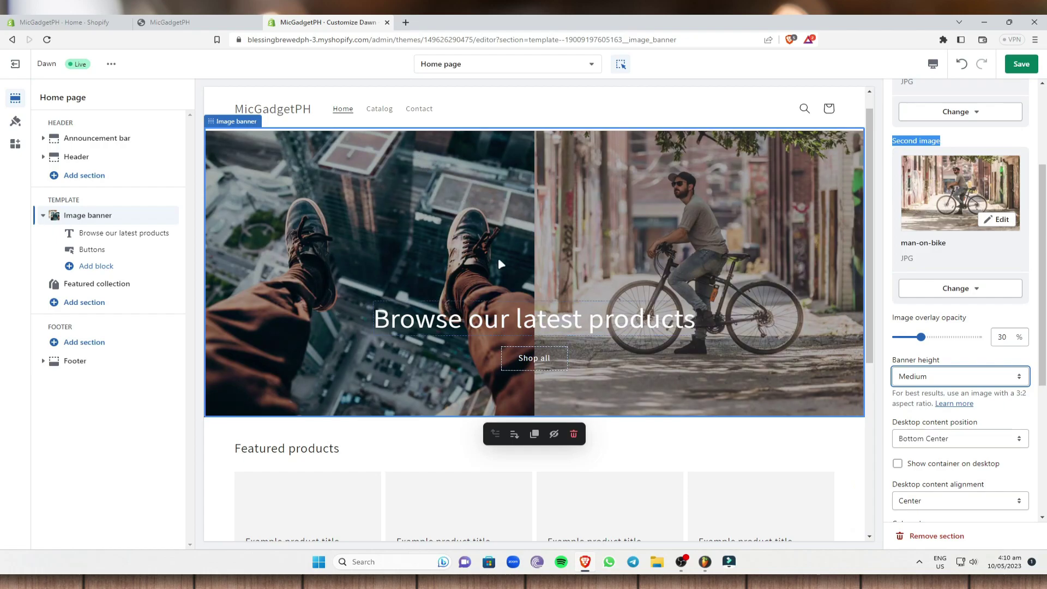
# Select the header section, try the Accent 1 color scheme among others and settle on Background 1.
pyautogui.click(451, 110)
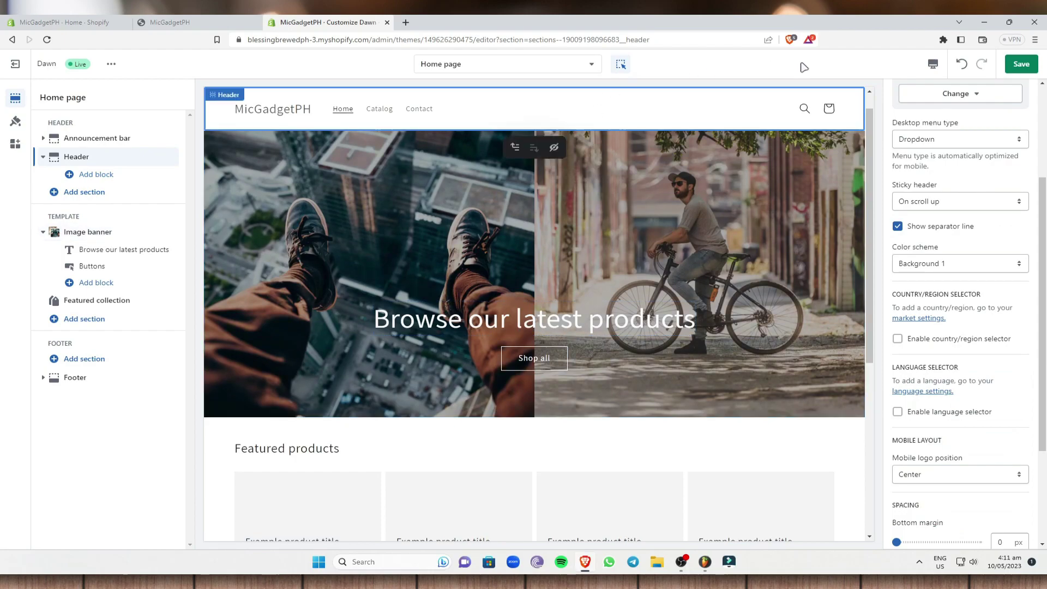
pyautogui.click(1022, 270)
pyautogui.click(959, 279)
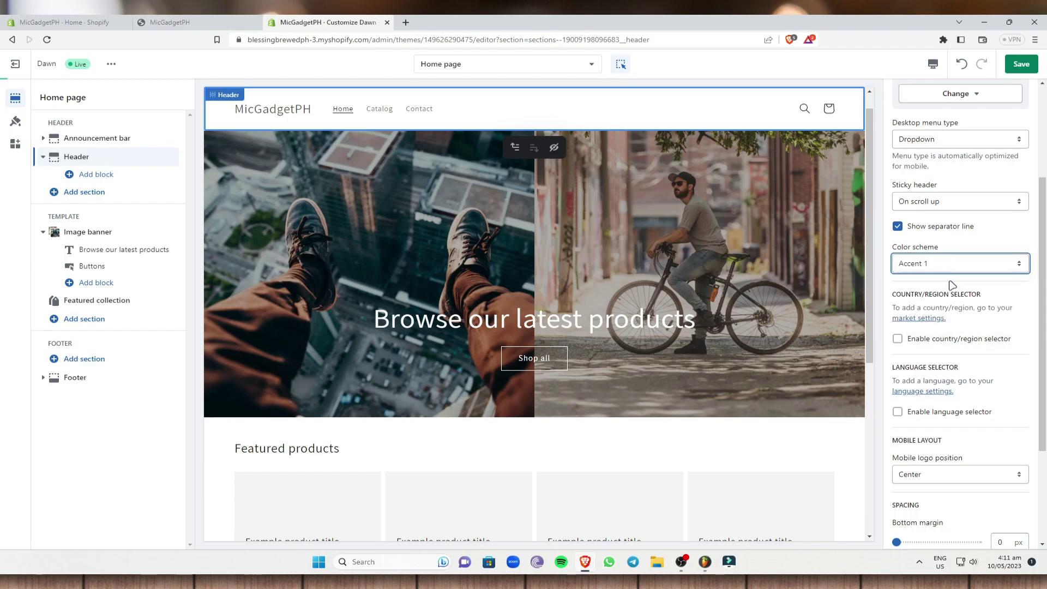
pyautogui.click(983, 272)
pyautogui.click(958, 289)
pyautogui.click(990, 268)
pyautogui.click(942, 301)
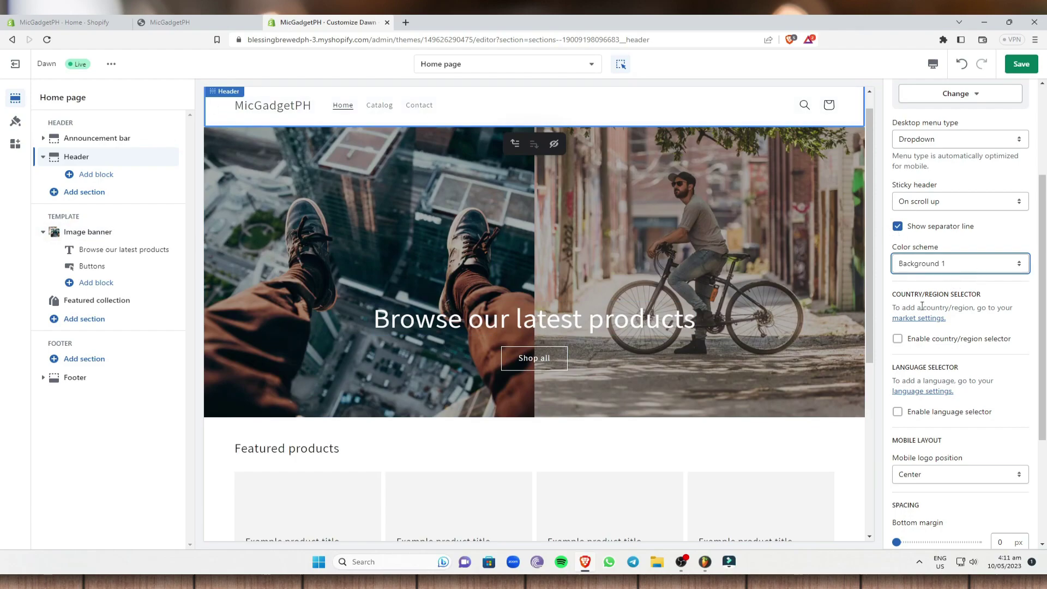
# Check the available mobile logo position options for the header, keeping Center.
pyautogui.scroll(-2, 922, 349)
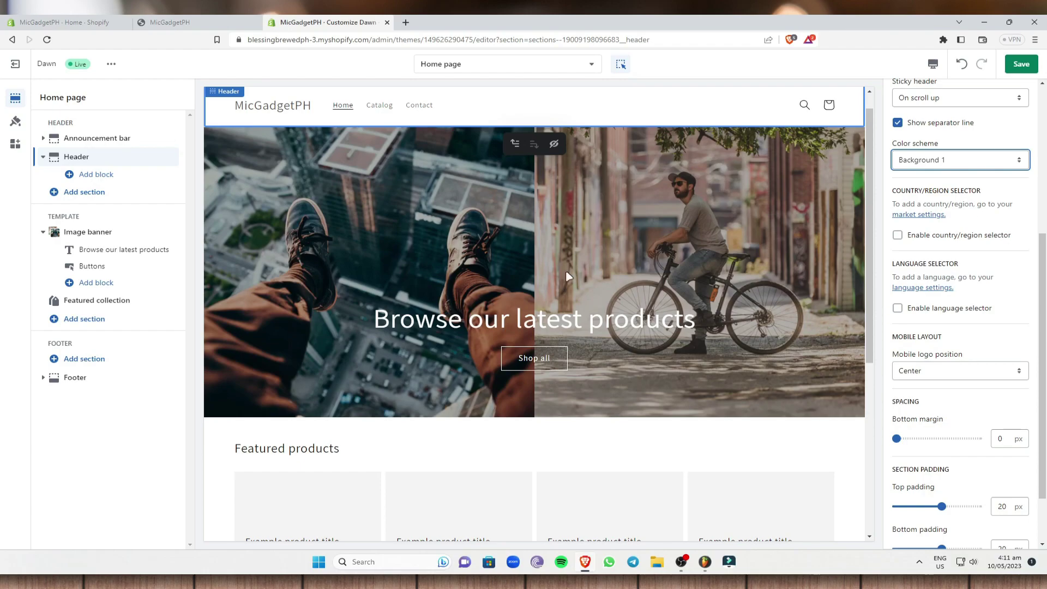
pyautogui.click(1016, 375)
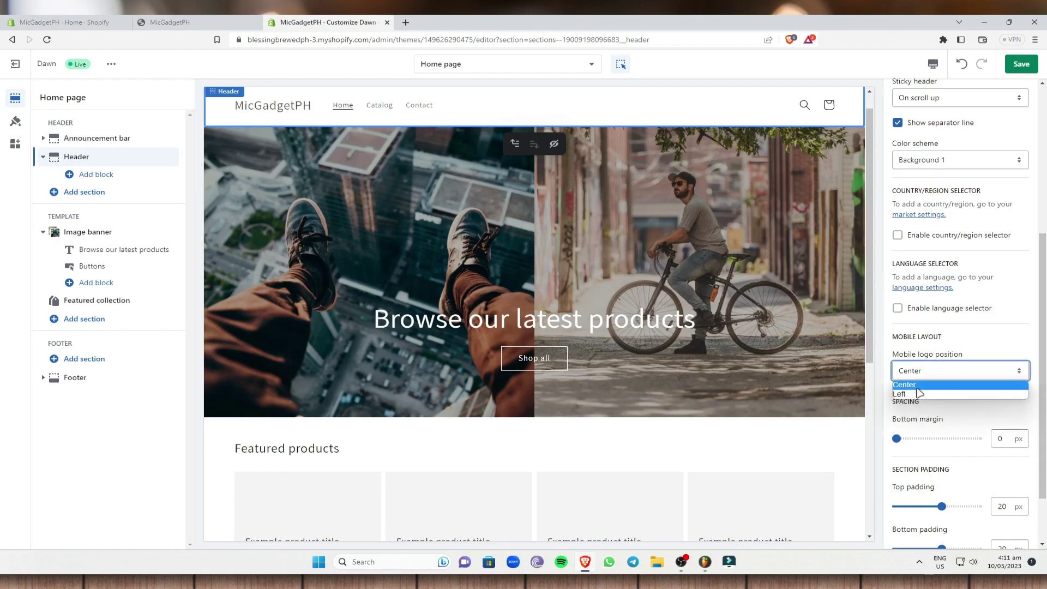
pyautogui.click(878, 100)
# Set the header's bottom margin to 20 px, its top padding to 16 px and its bottom padding to 24 px.
pyautogui.scroll(-1, 948, 410)
pyautogui.scroll(-1, 946, 412)
pyautogui.moveTo(896, 365); pyautogui.dragTo(912, 365)
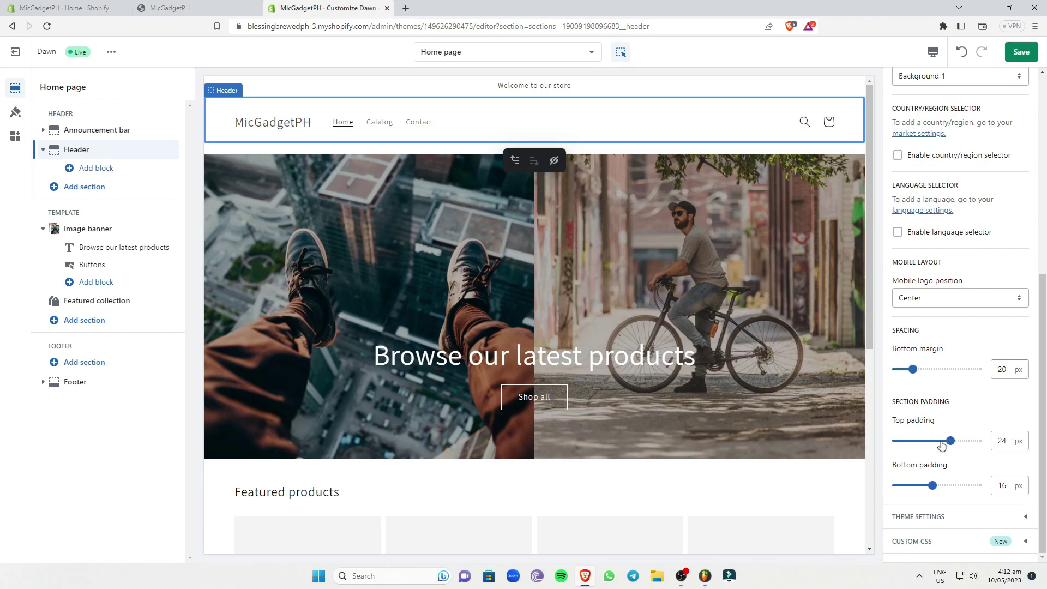
pyautogui.moveTo(949, 440); pyautogui.dragTo(932, 441)
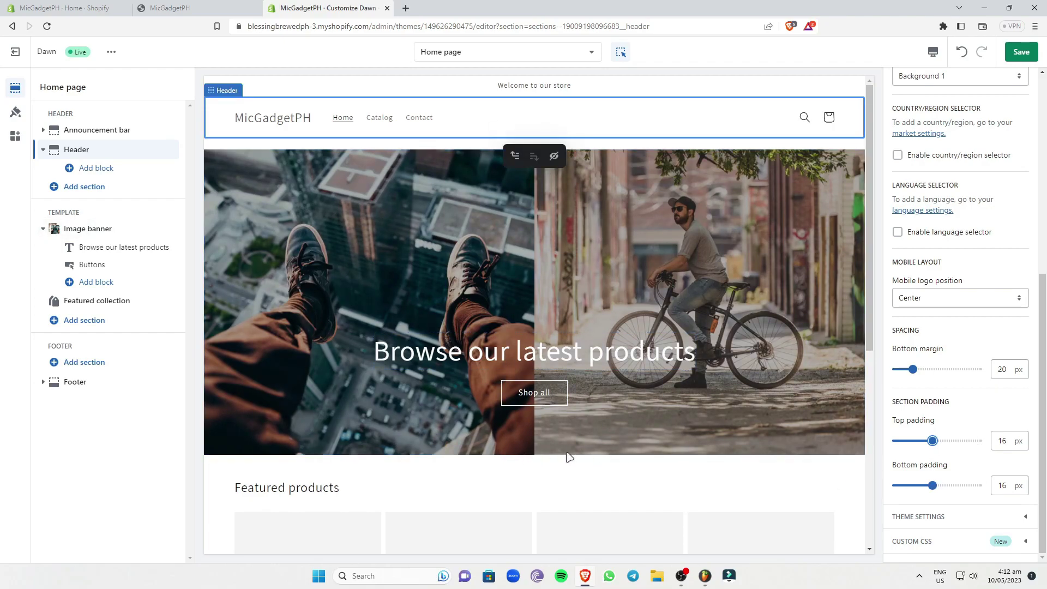
pyautogui.moveTo(933, 485); pyautogui.dragTo(951, 487)
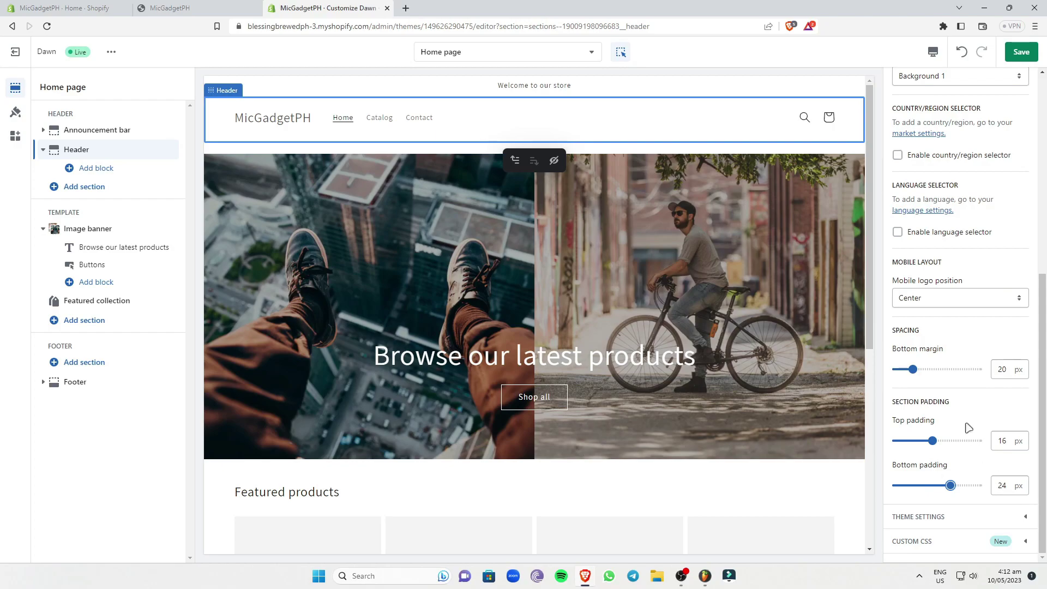
pyautogui.scroll(6, 953, 339)
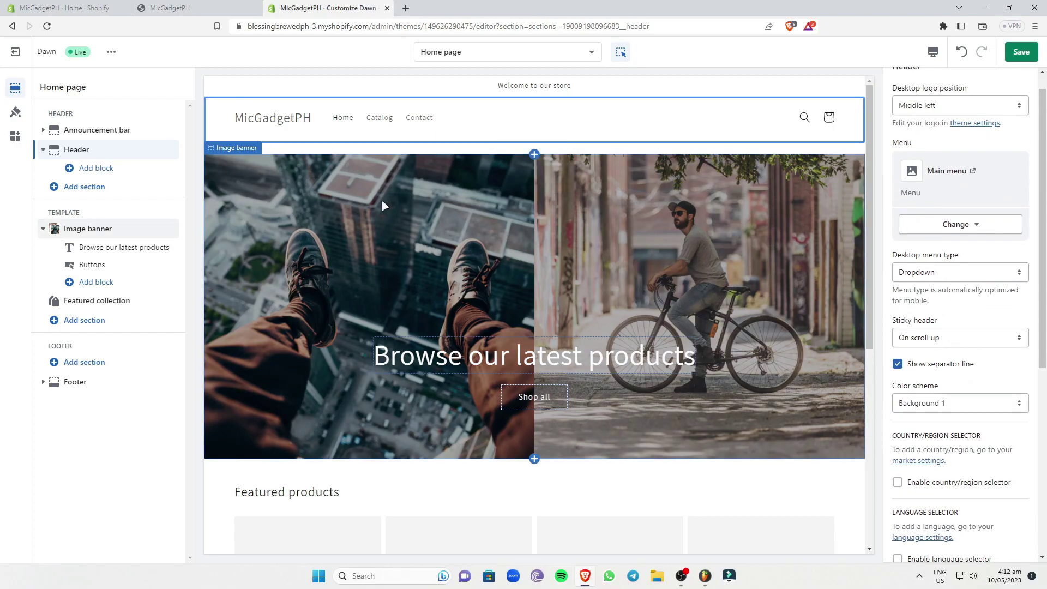
pyautogui.scroll(-5, 952, 403)
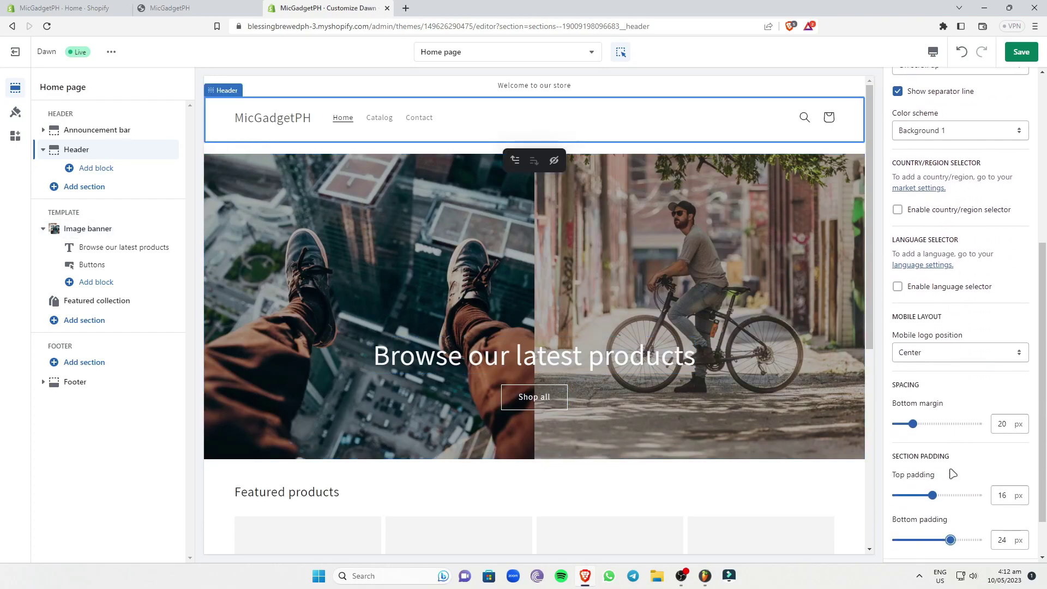